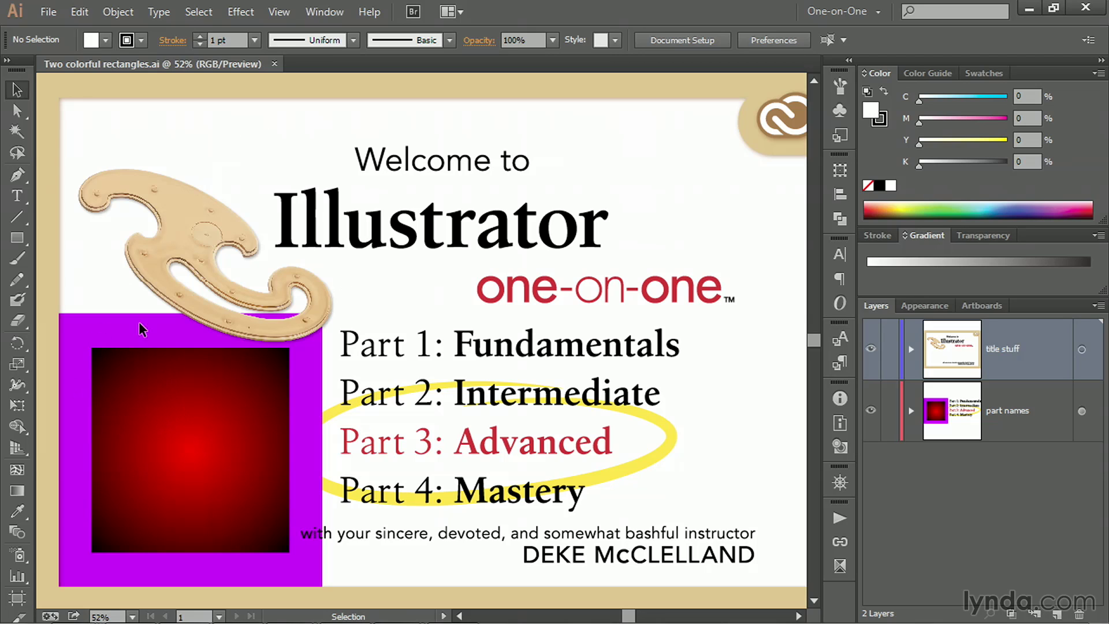
- Check which document color mode is set for the illustration without changing it
click(49, 12)
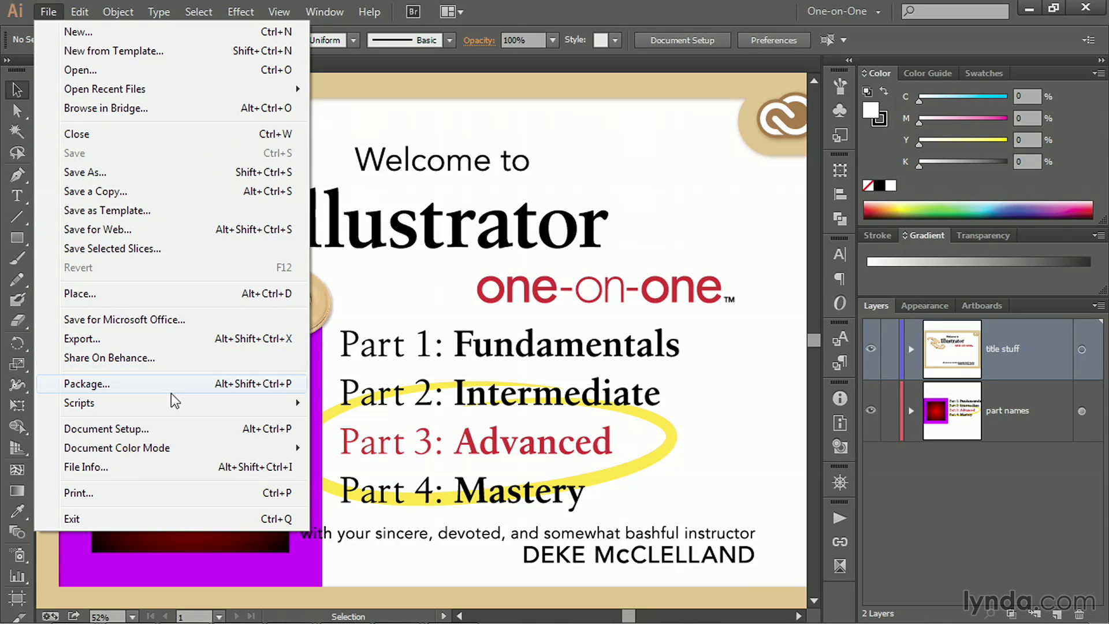
mouse_move(202, 452)
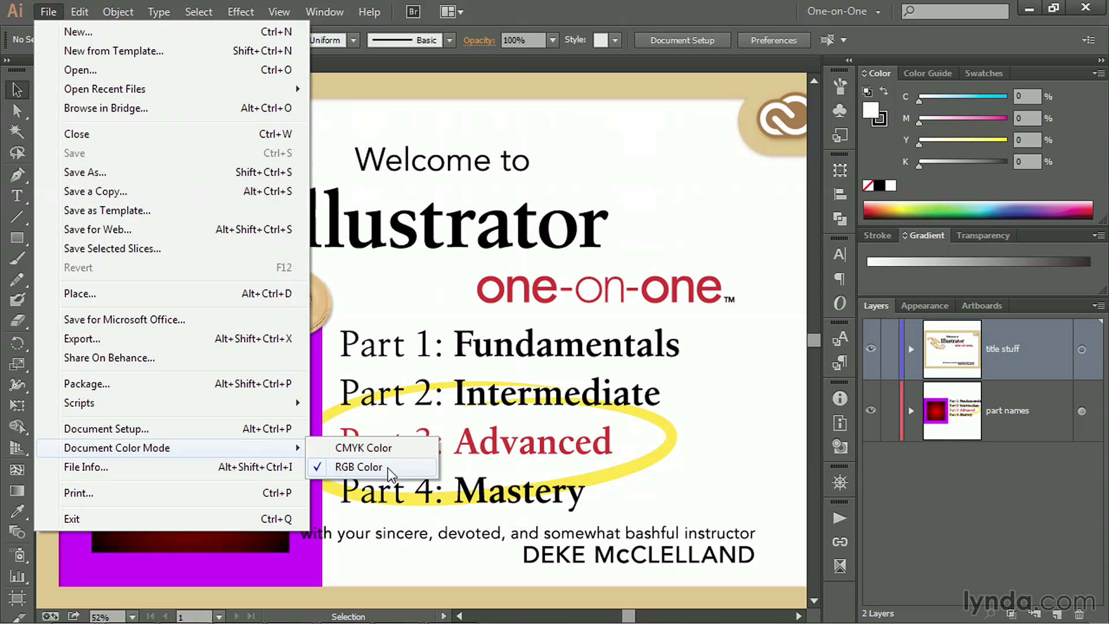
key(Escape)
key(Escape)
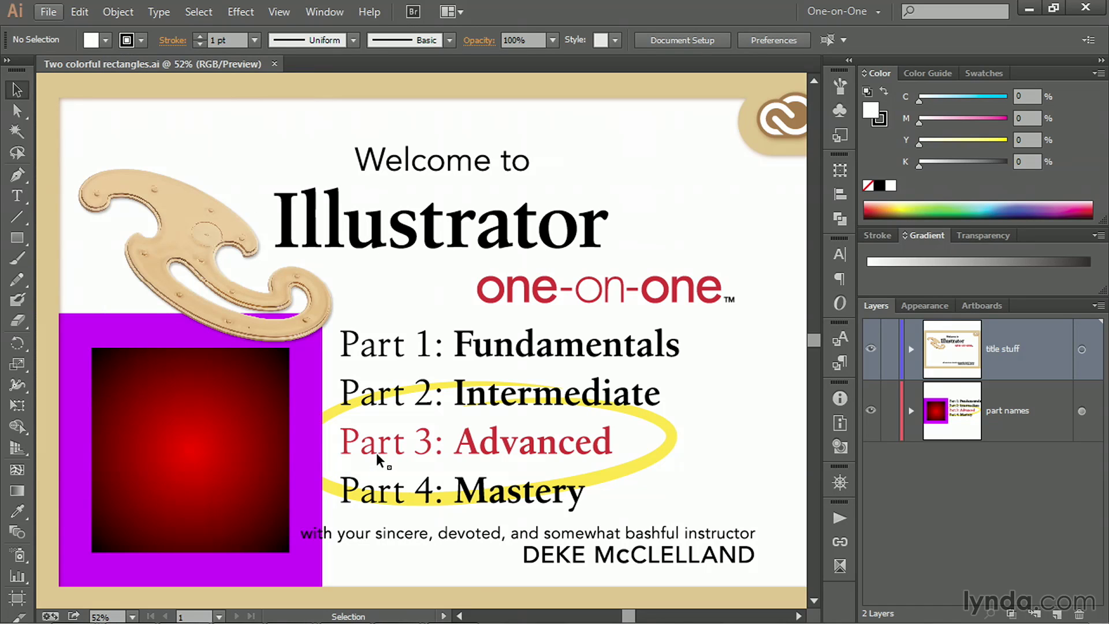
- Isolate the part names group, view the red "Part 3: Advanced" text's fill as RGB values, and exit isolation with nothing selected
double_click(376, 453)
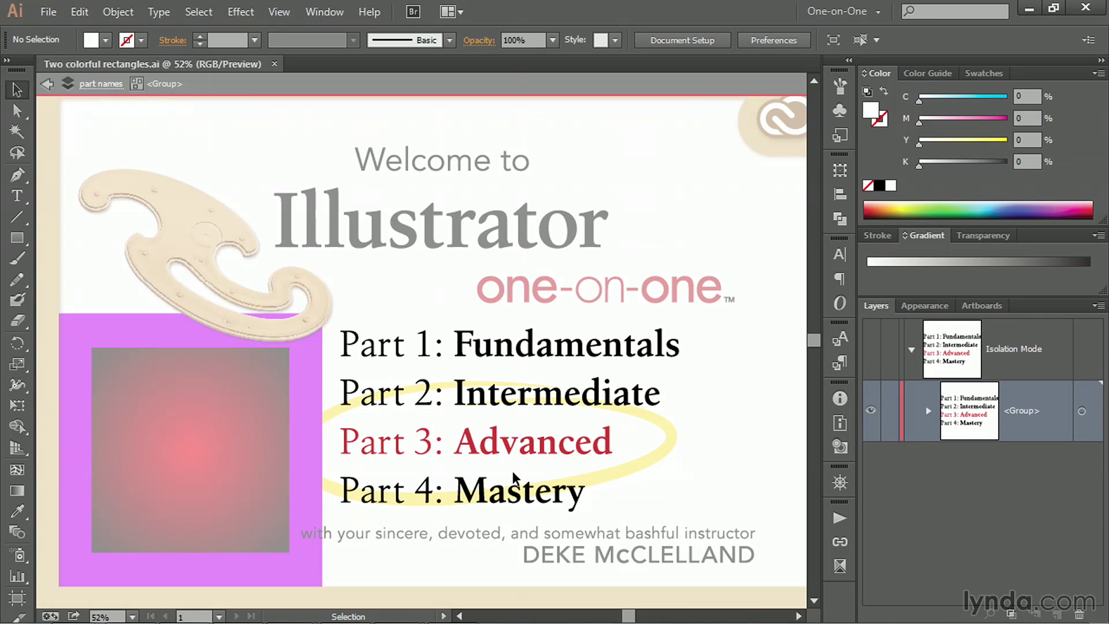
click(473, 452)
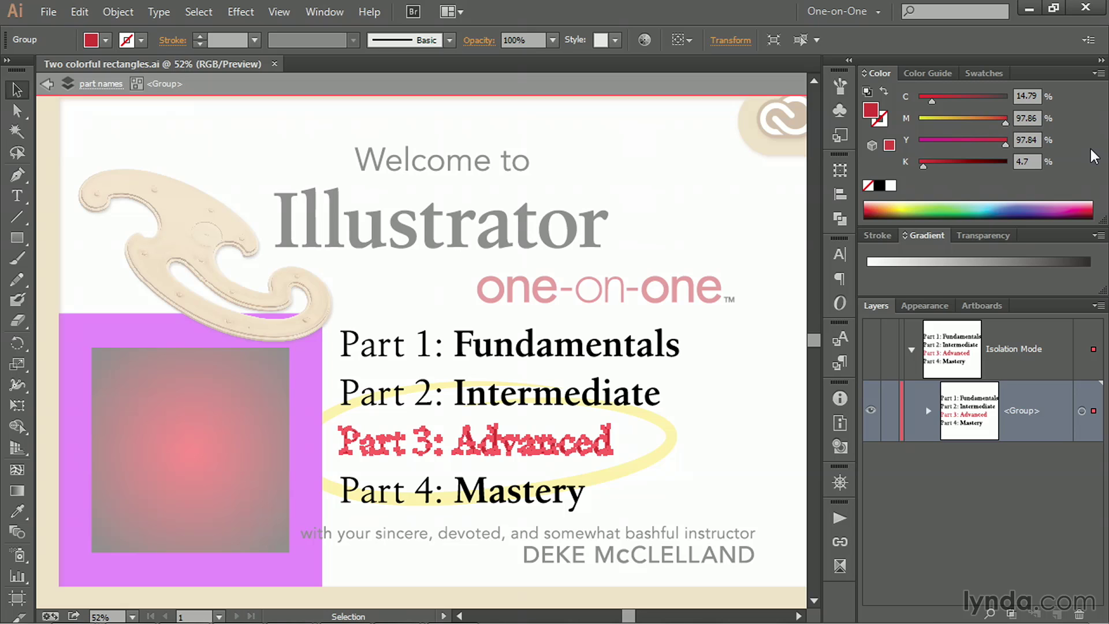
click(1099, 73)
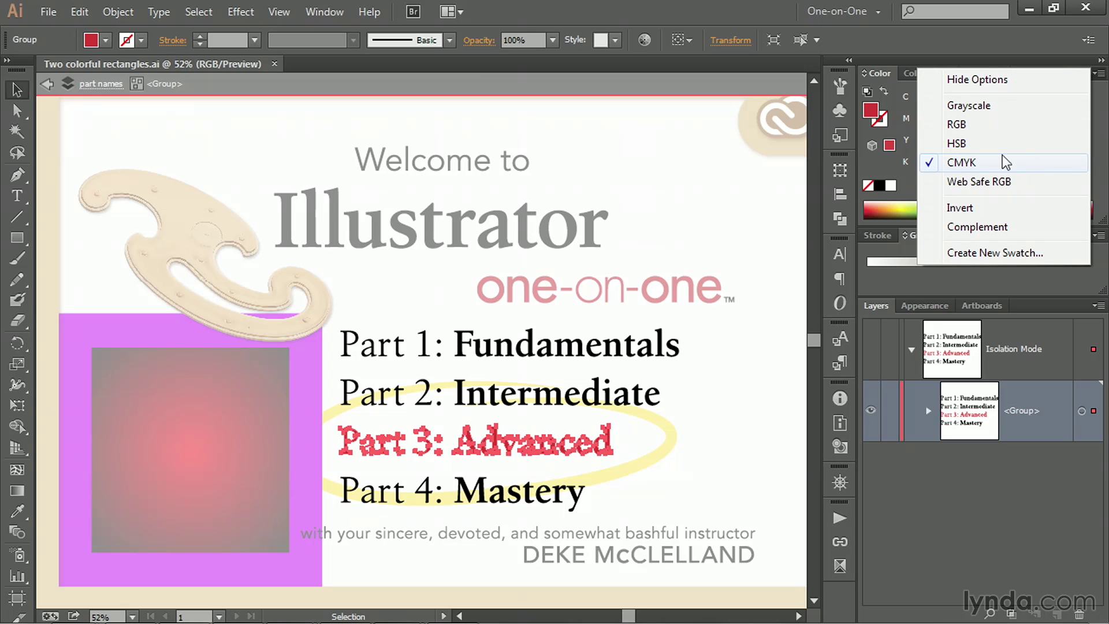
click(987, 125)
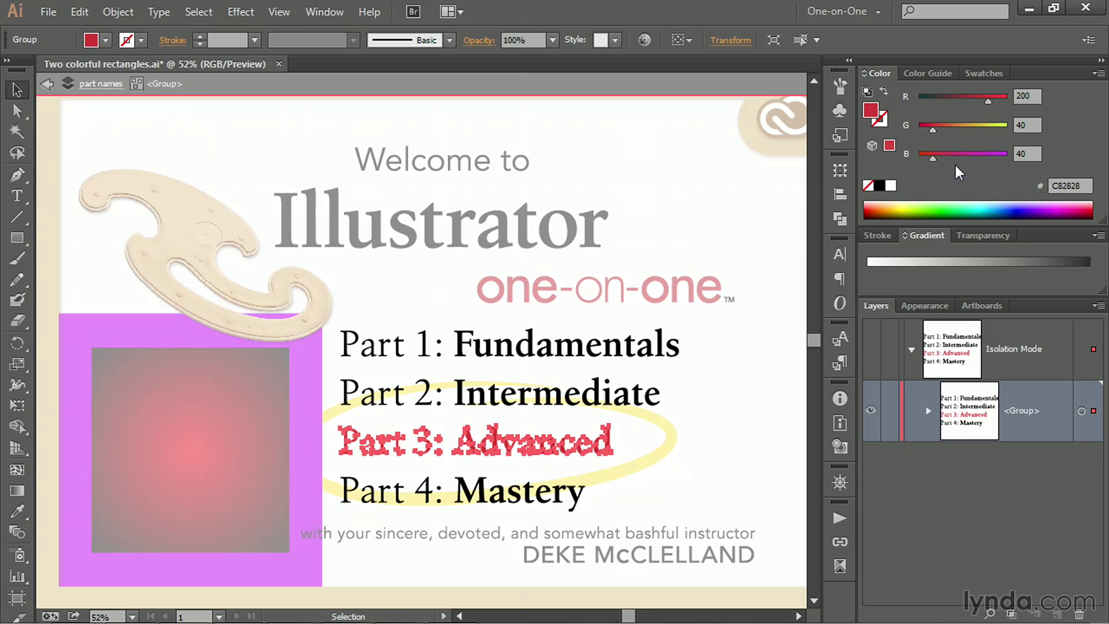
double_click(409, 283)
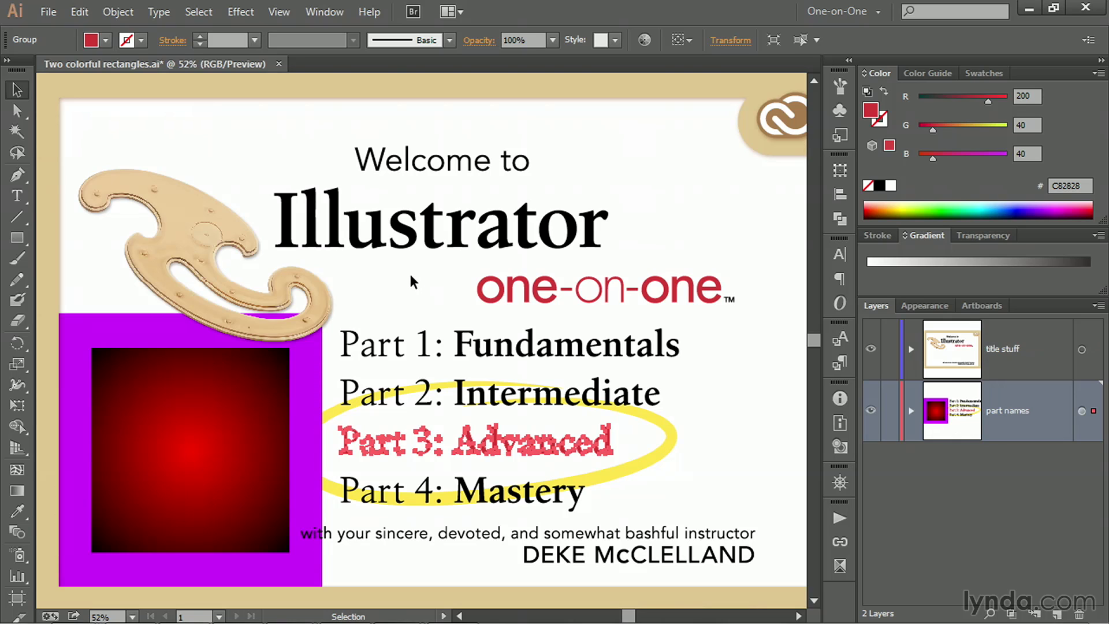
click(411, 273)
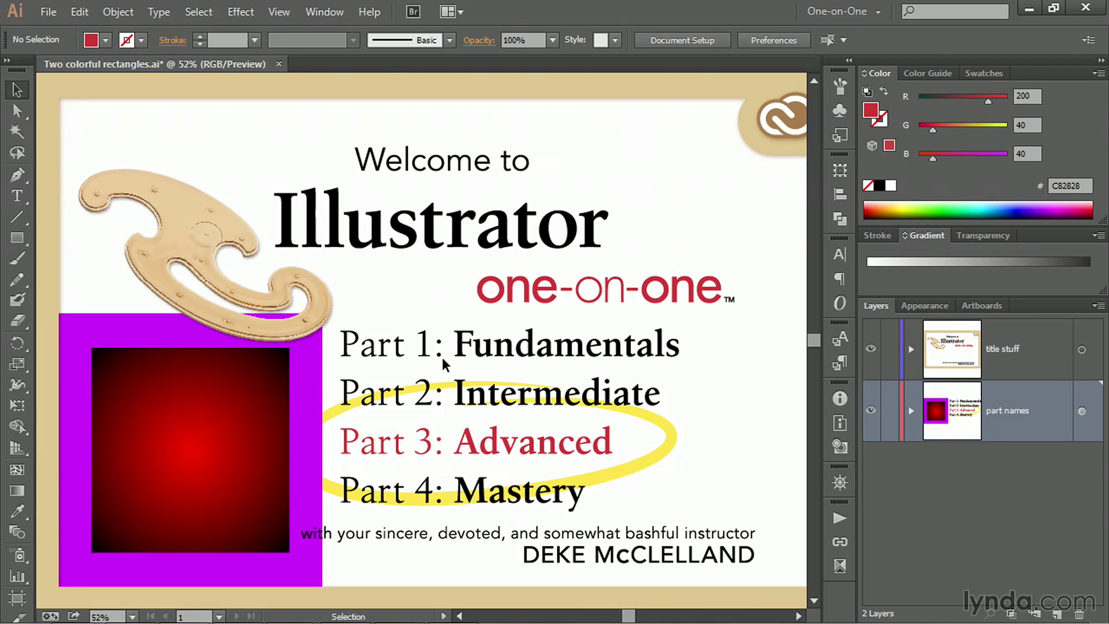
- Select the purple rectangle and examine the RGB and CMYK working spaces in Color Settings, leaving them as they are
click(320, 368)
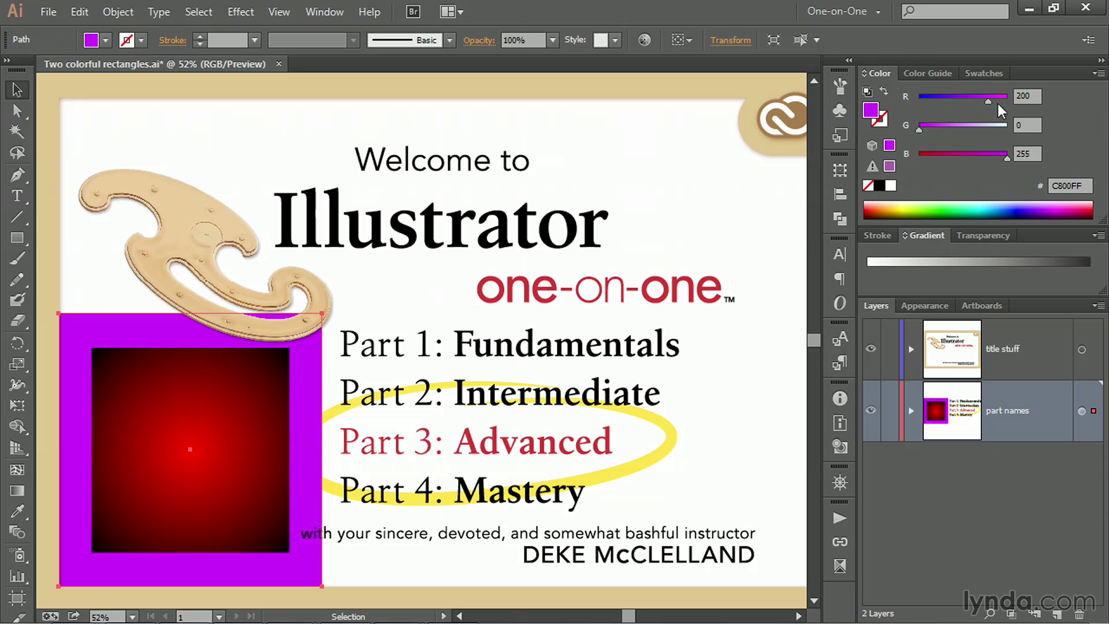
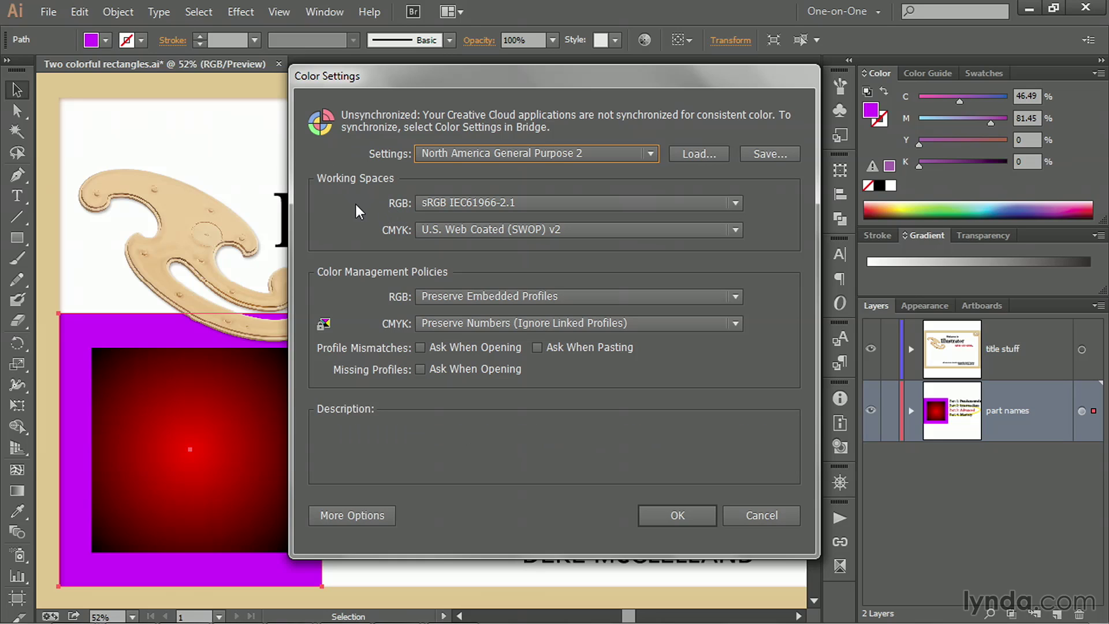
mouse_move(449, 210)
click(741, 521)
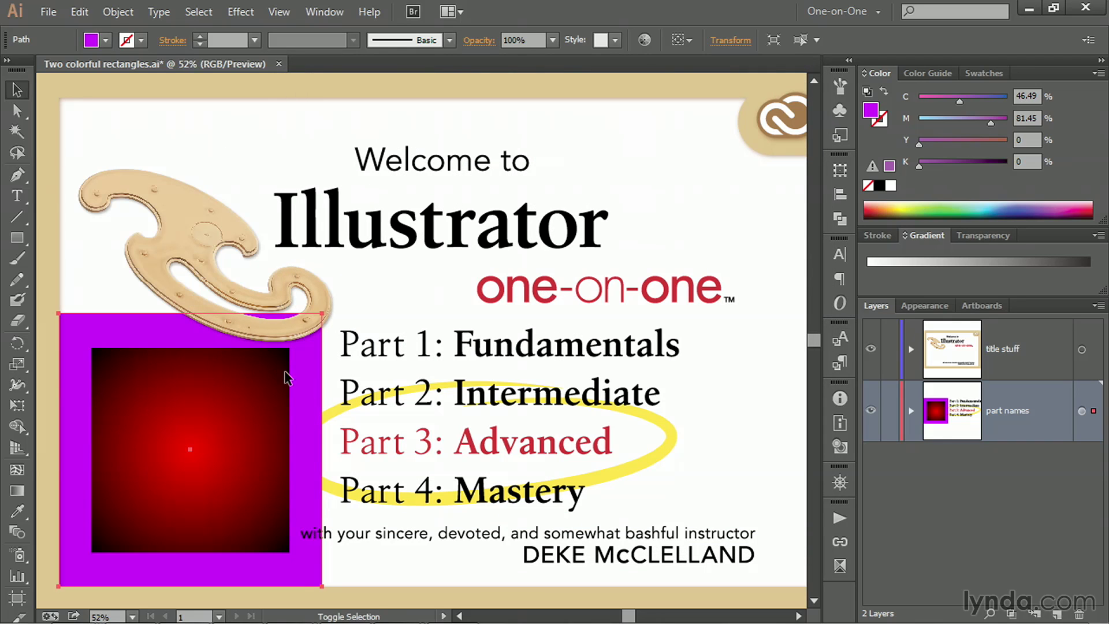
- Add the red gradient rectangle to the selection and copy both rectangles
shift+click(290, 373)
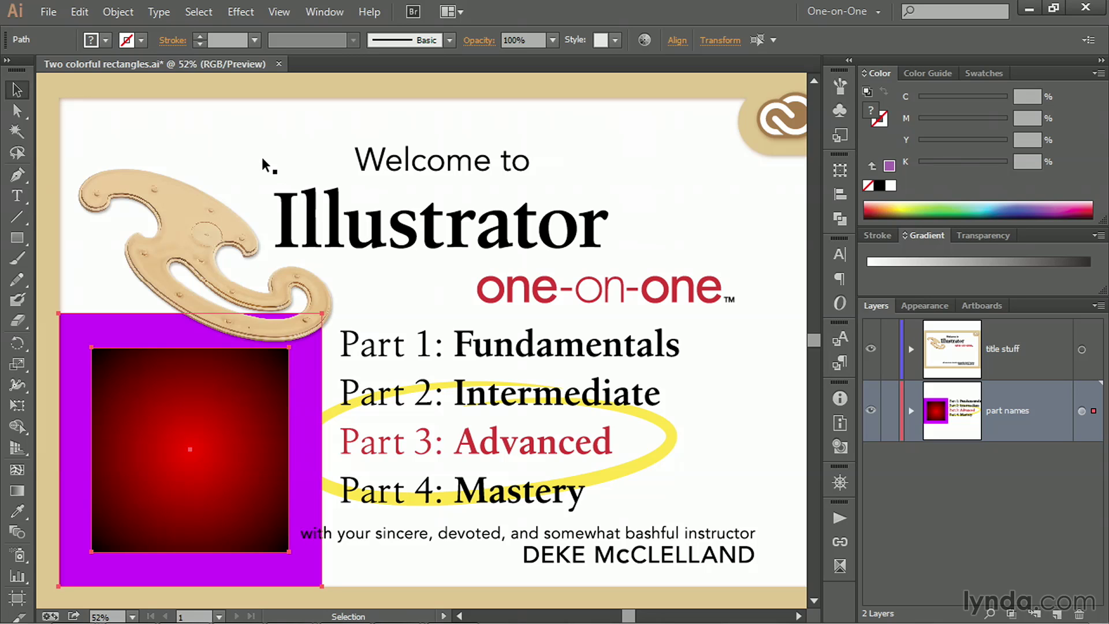
click(67, 17)
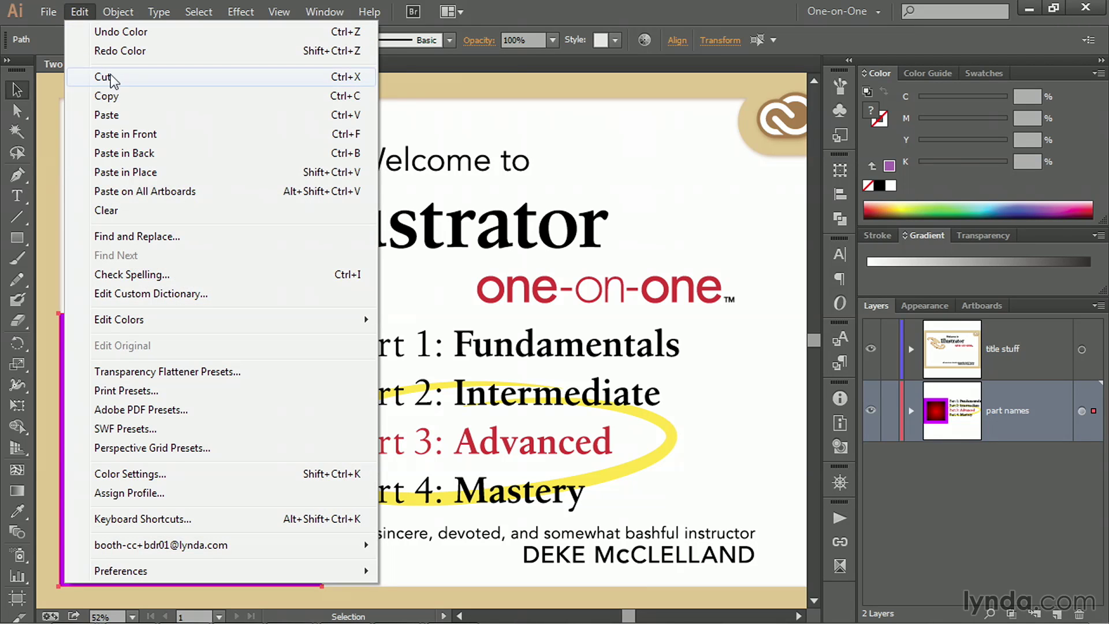
click(154, 98)
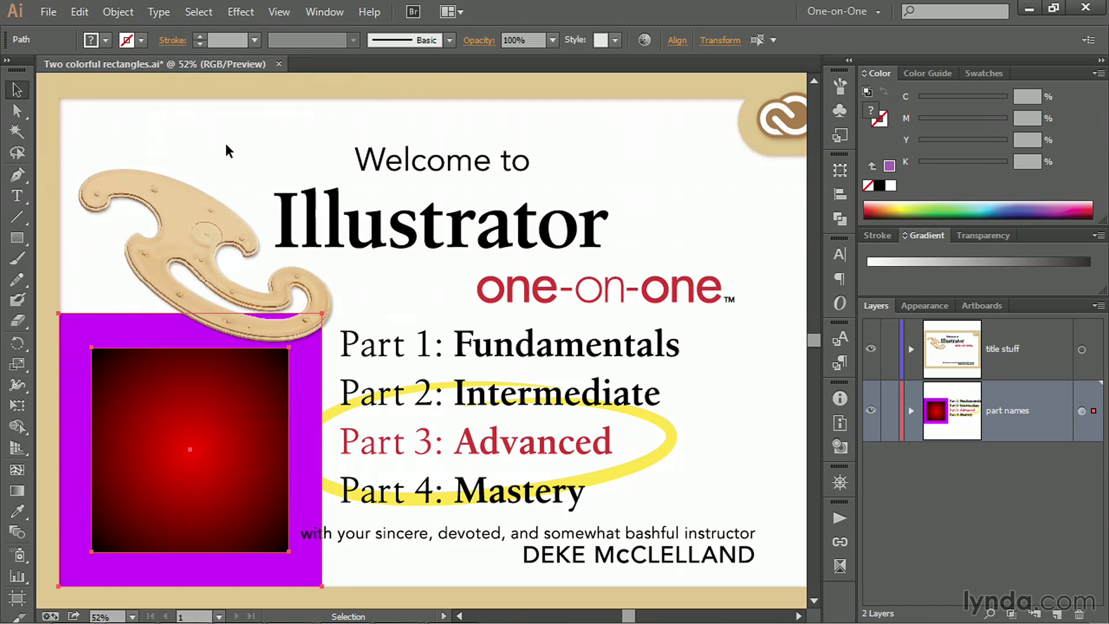
- Switch to Photoshop and examine the working spaces in its Color Settings without changing them
key(alt+Tab)
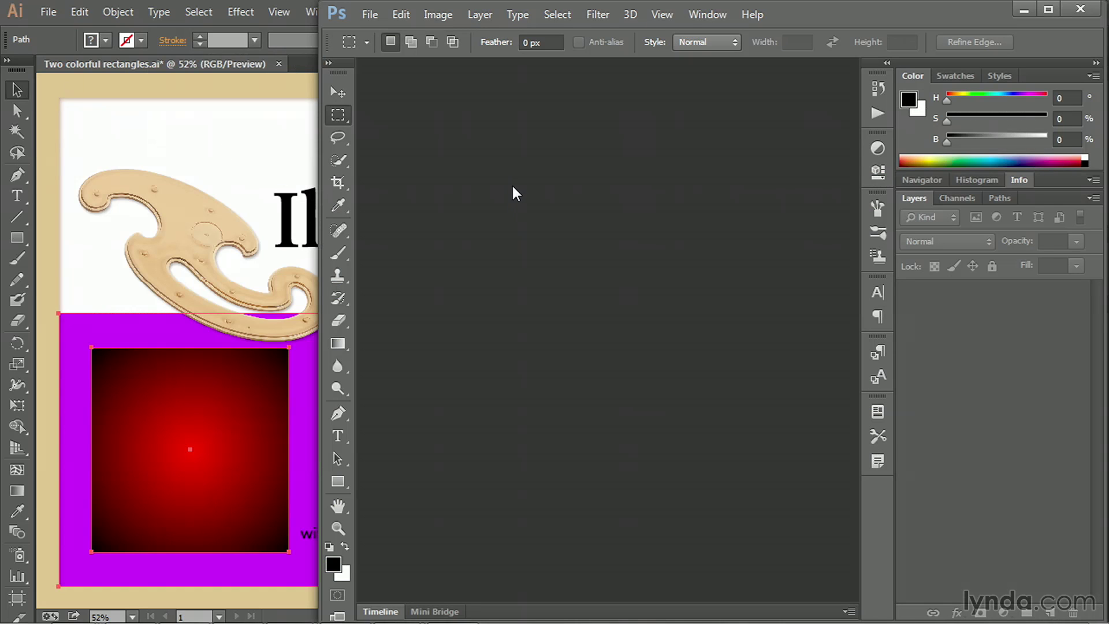
click(398, 15)
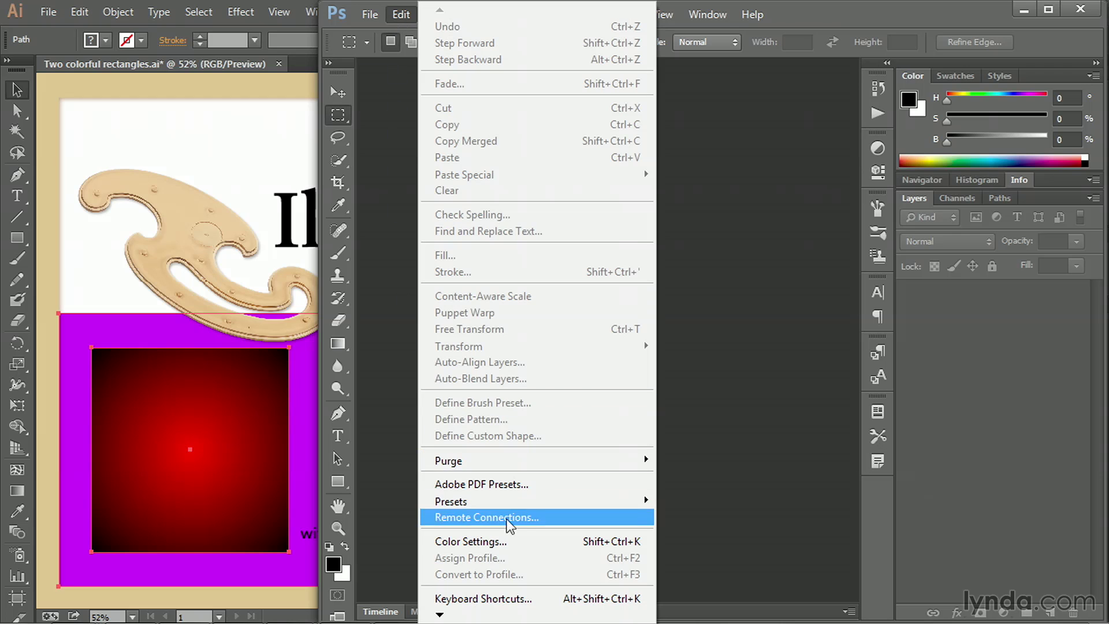
click(549, 542)
mouse_move(106, 174)
mouse_move(203, 183)
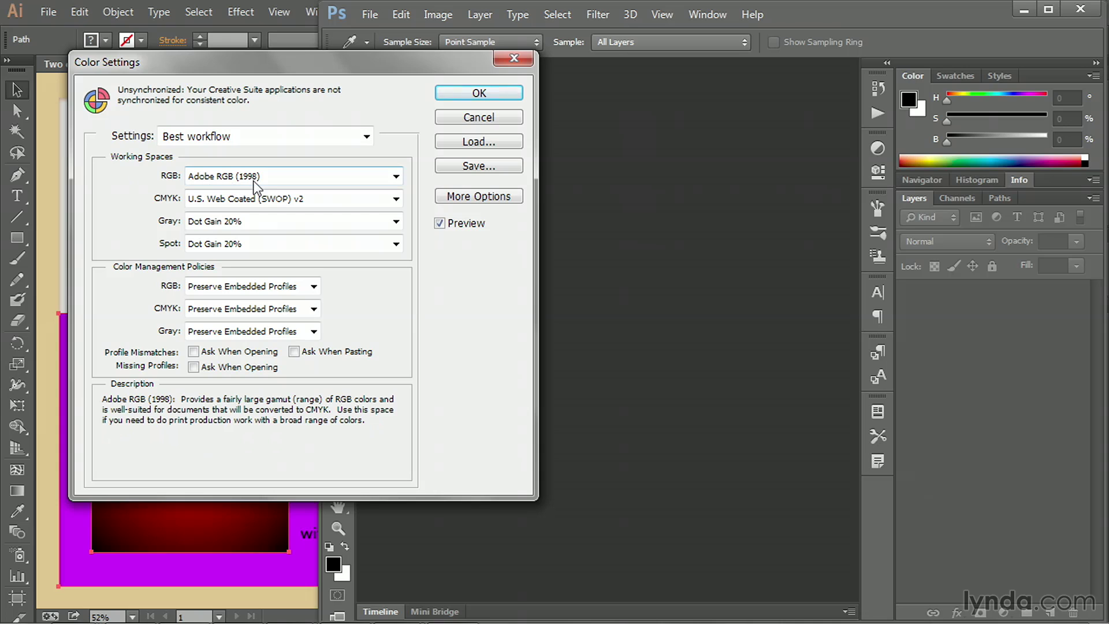
mouse_move(233, 190)
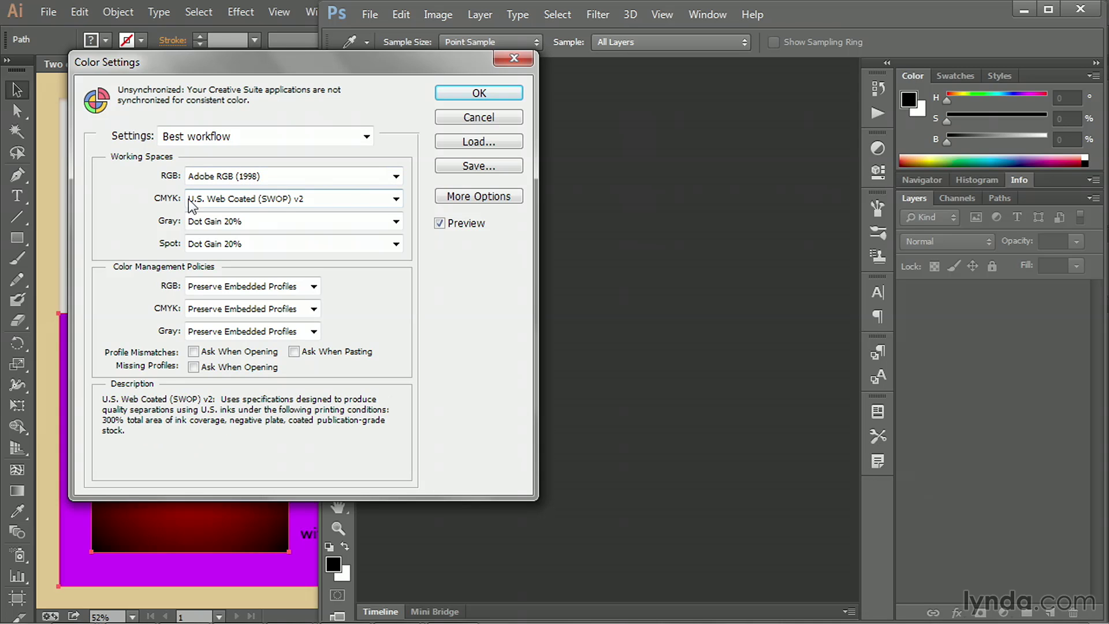
mouse_move(144, 180)
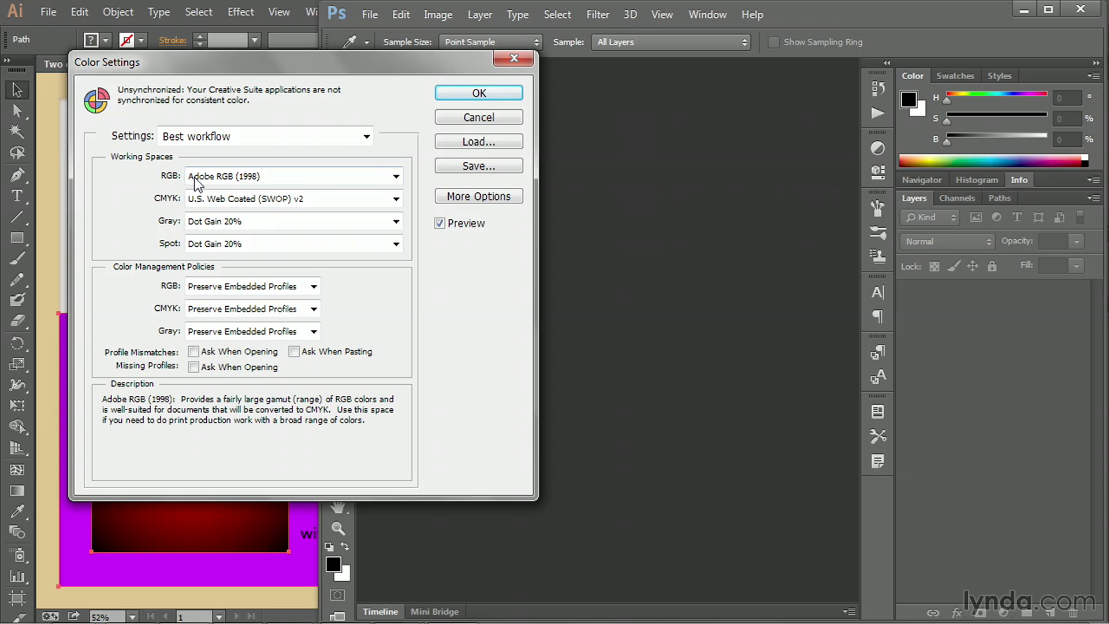
mouse_move(396, 131)
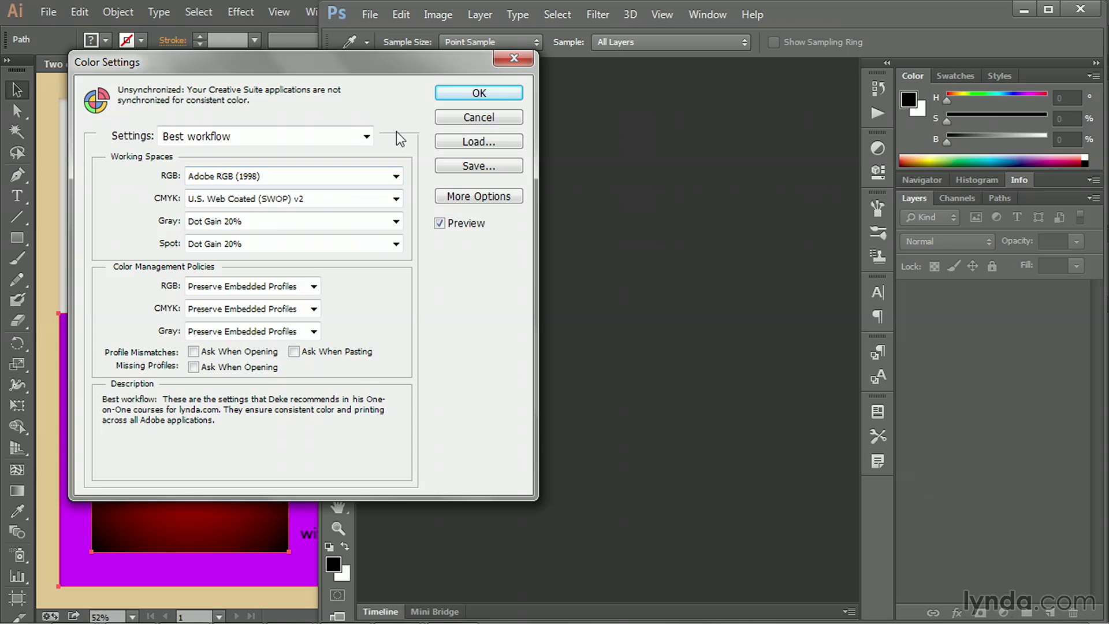
click(446, 116)
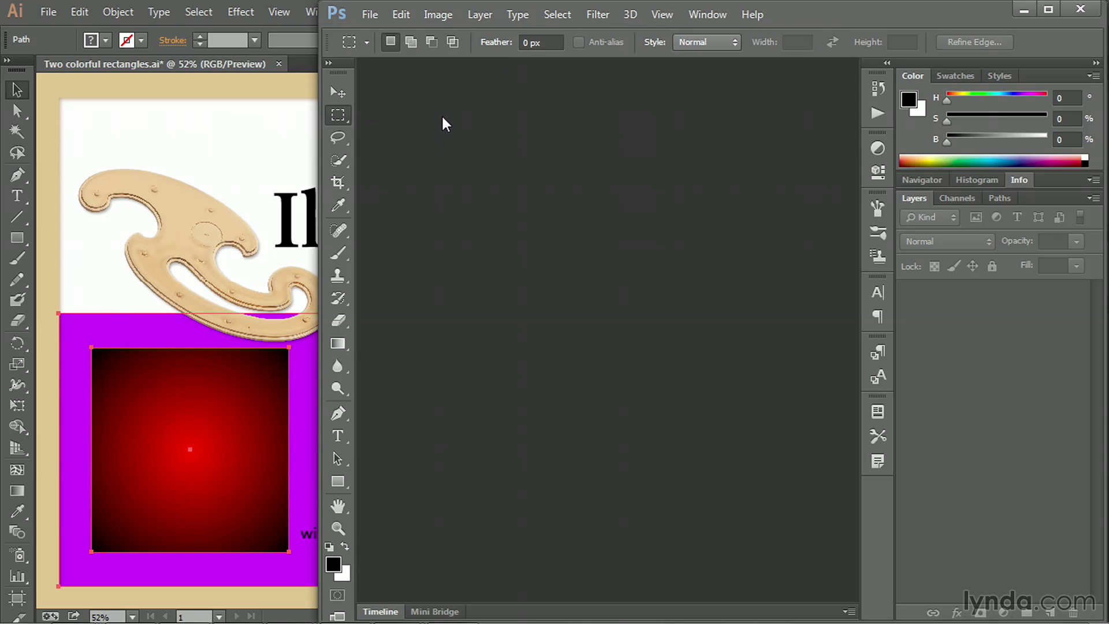
- Create a new 585 by 606 pixel RGB document from the Clipboard preset with the sRGB IEC61966-2.1 color profile
click(373, 18)
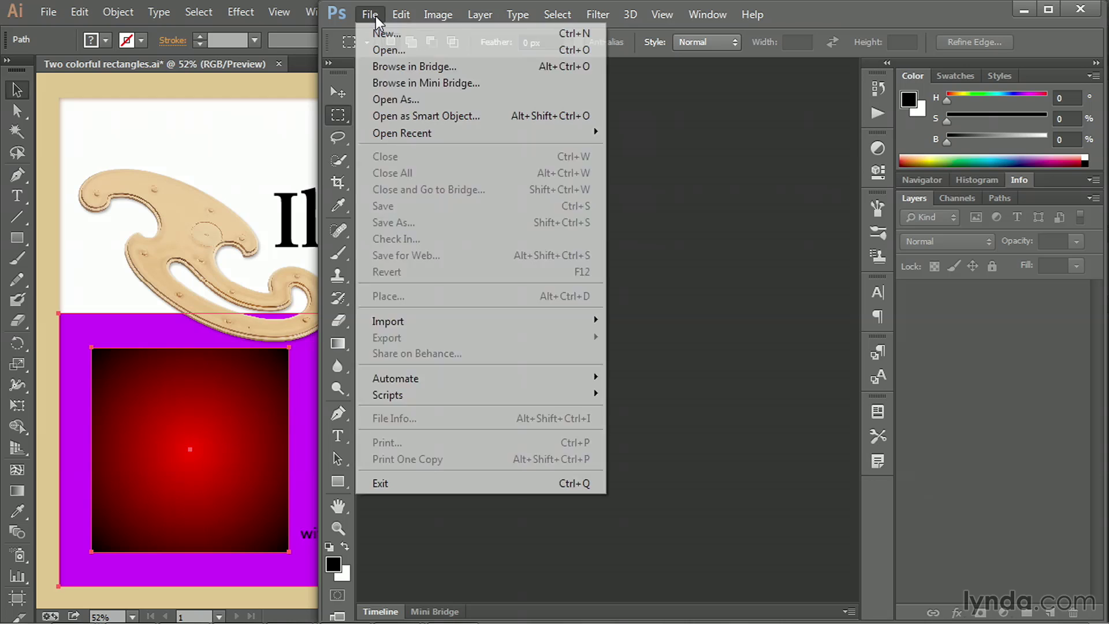
click(425, 35)
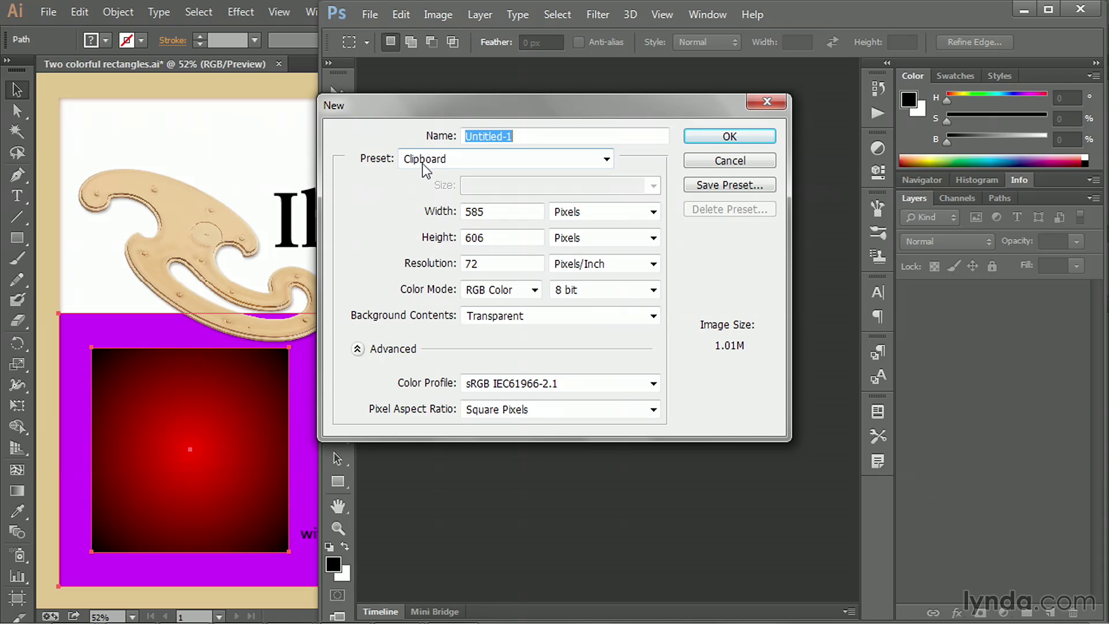
click(358, 349)
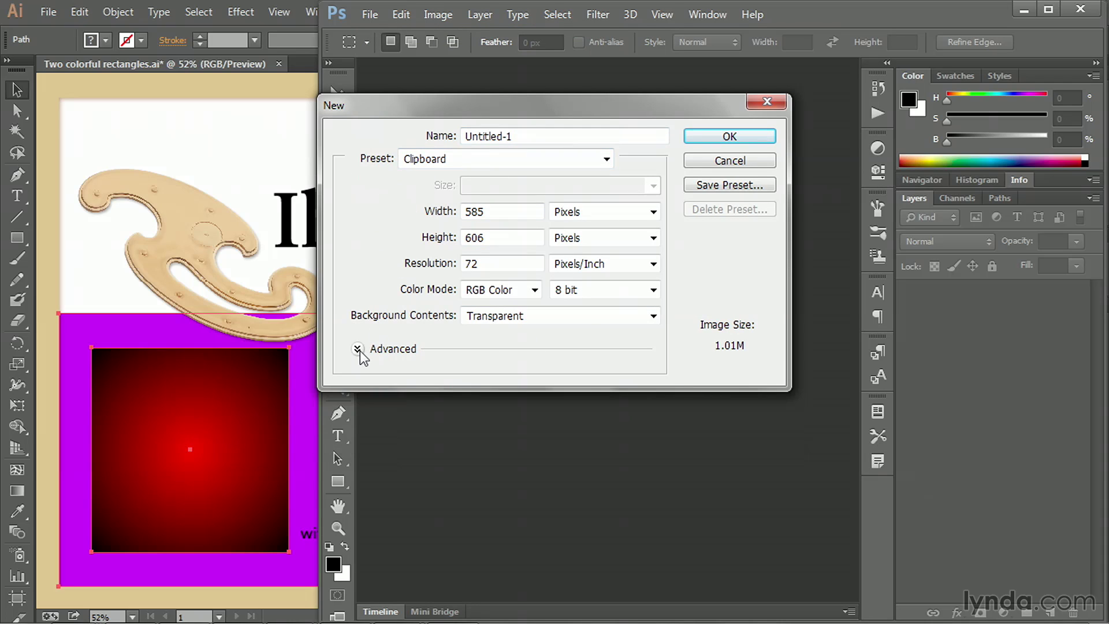
click(358, 349)
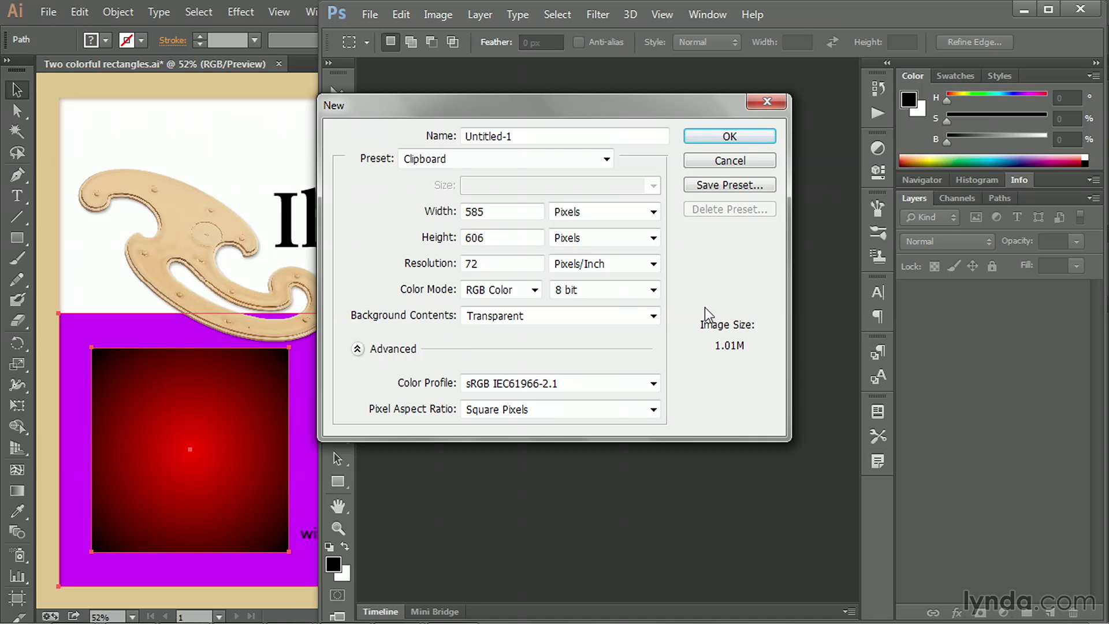
click(711, 141)
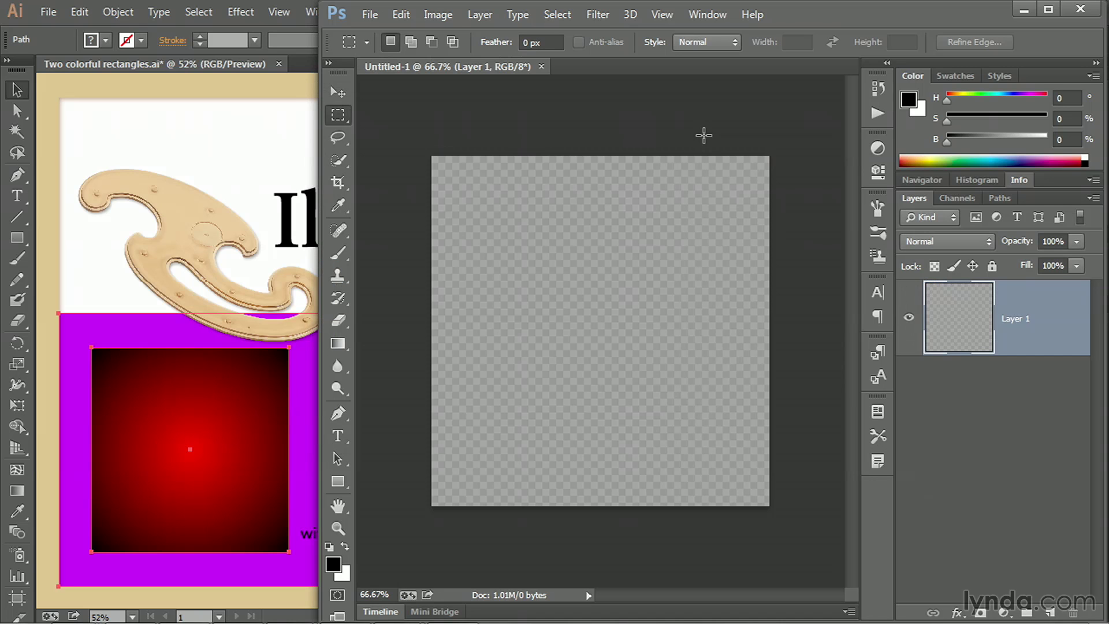
- Paste the copied rectangles into the new document as pixels and commit the placement
key(ctrl+v)
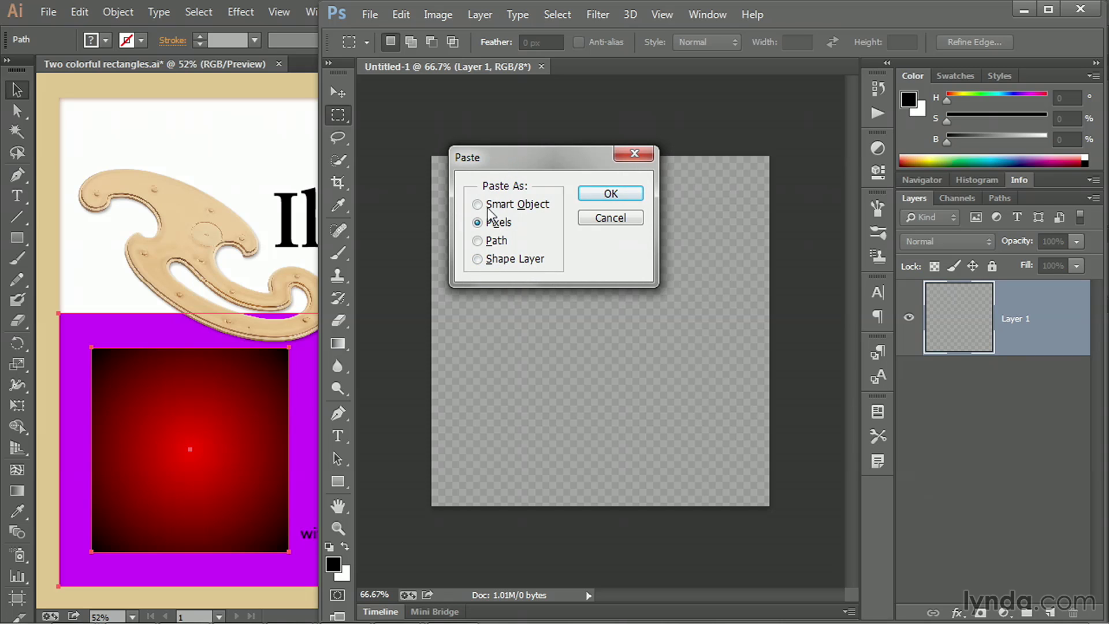
click(592, 202)
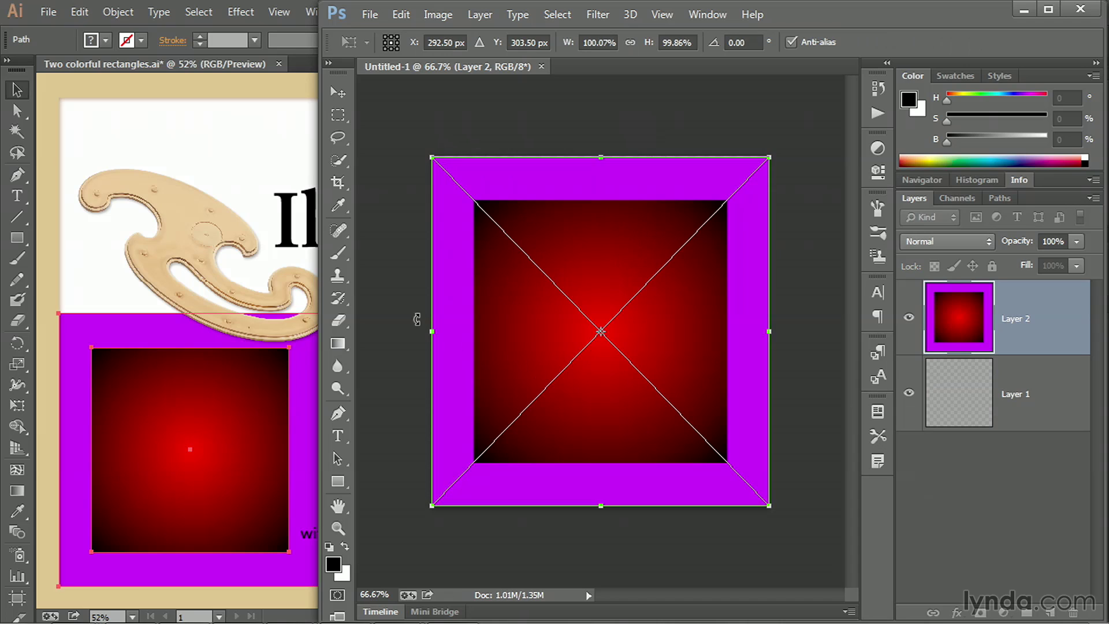
key(Return)
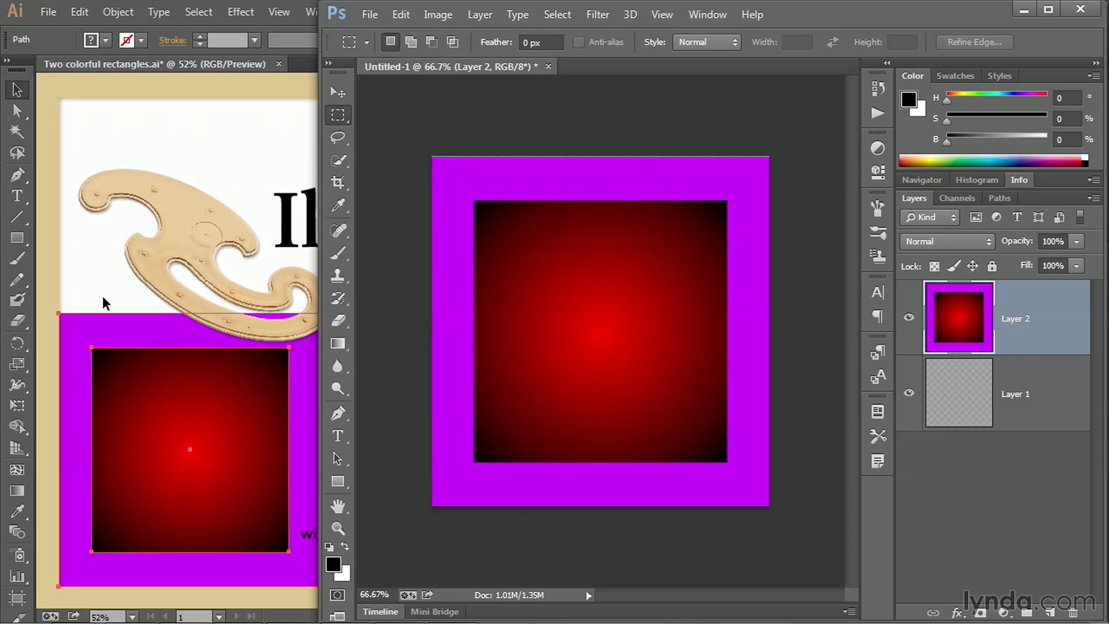
- Switch back to Illustrator and assign the ColorMatch RGB profile to the document
click(88, 255)
click(87, 18)
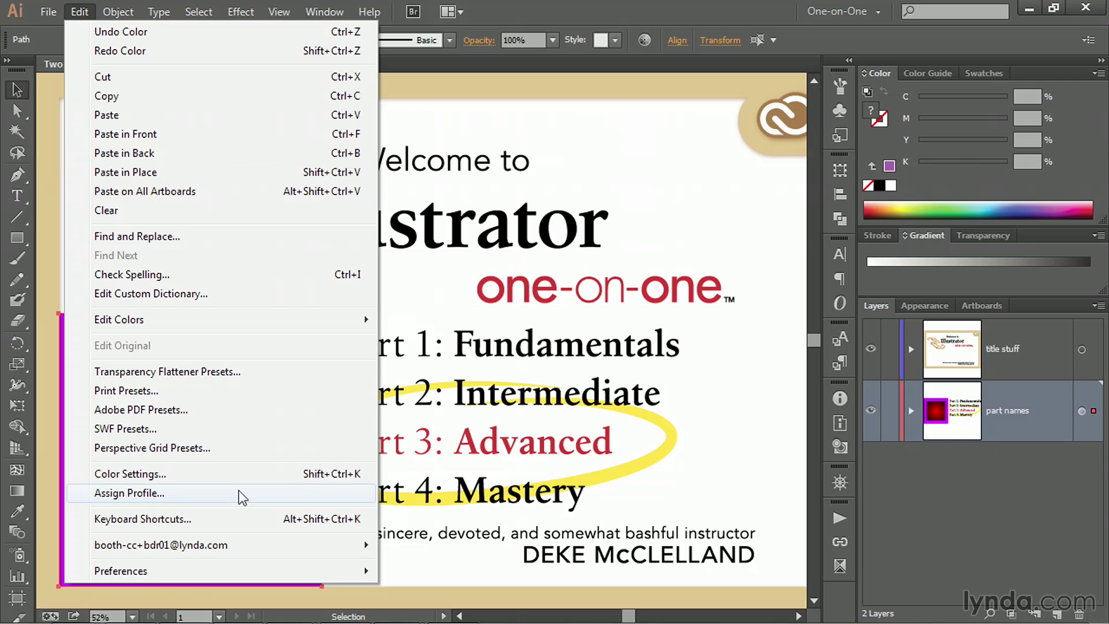
click(238, 491)
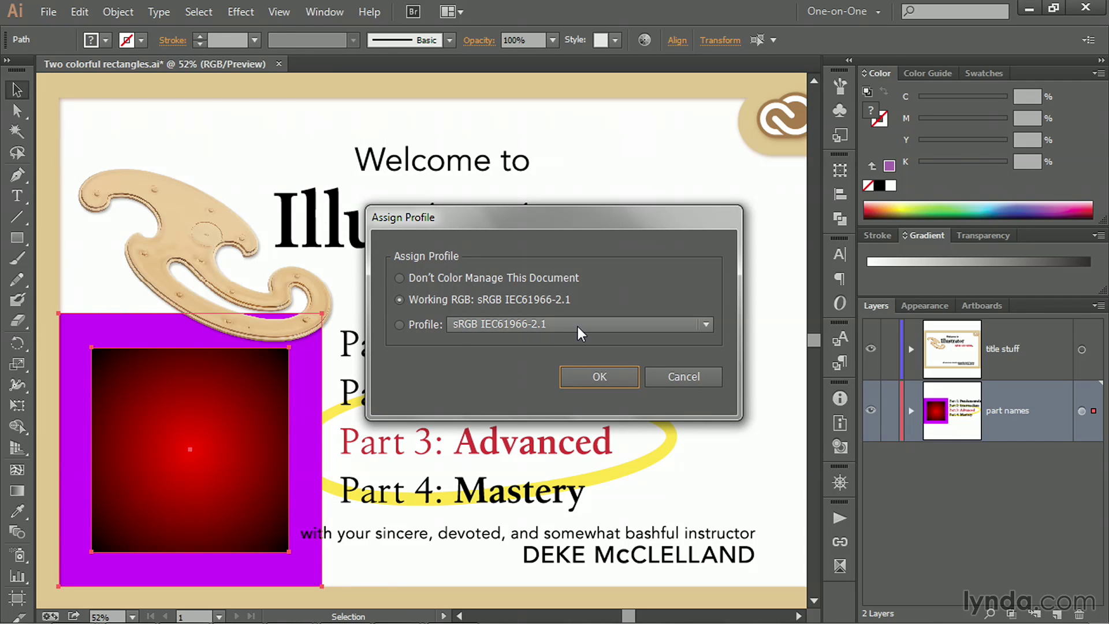
click(578, 327)
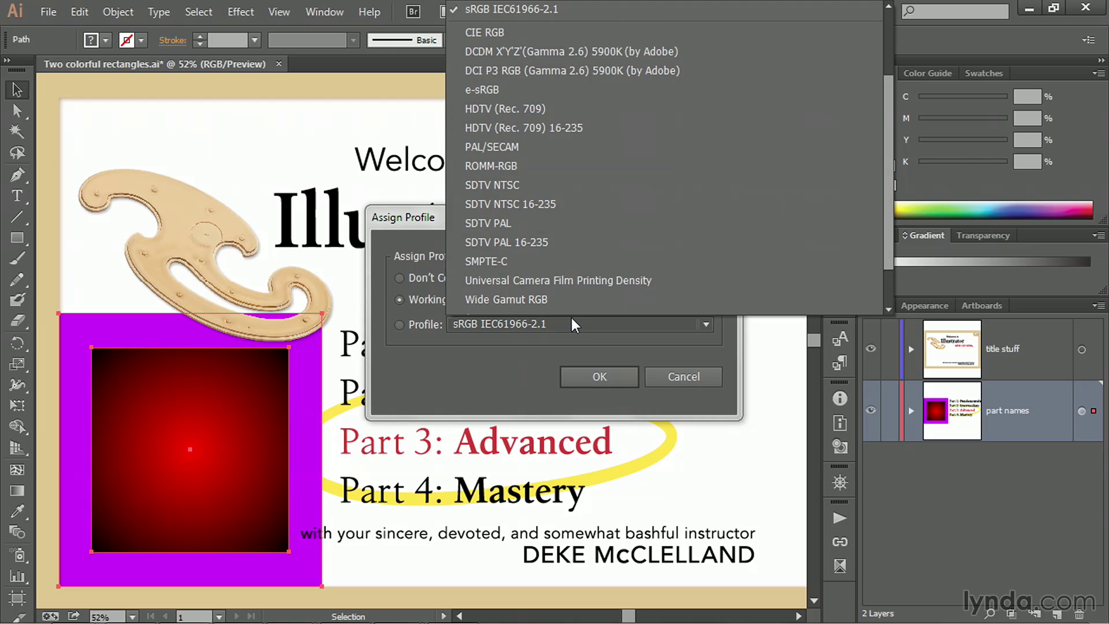
drag(888, 188, 881, 98)
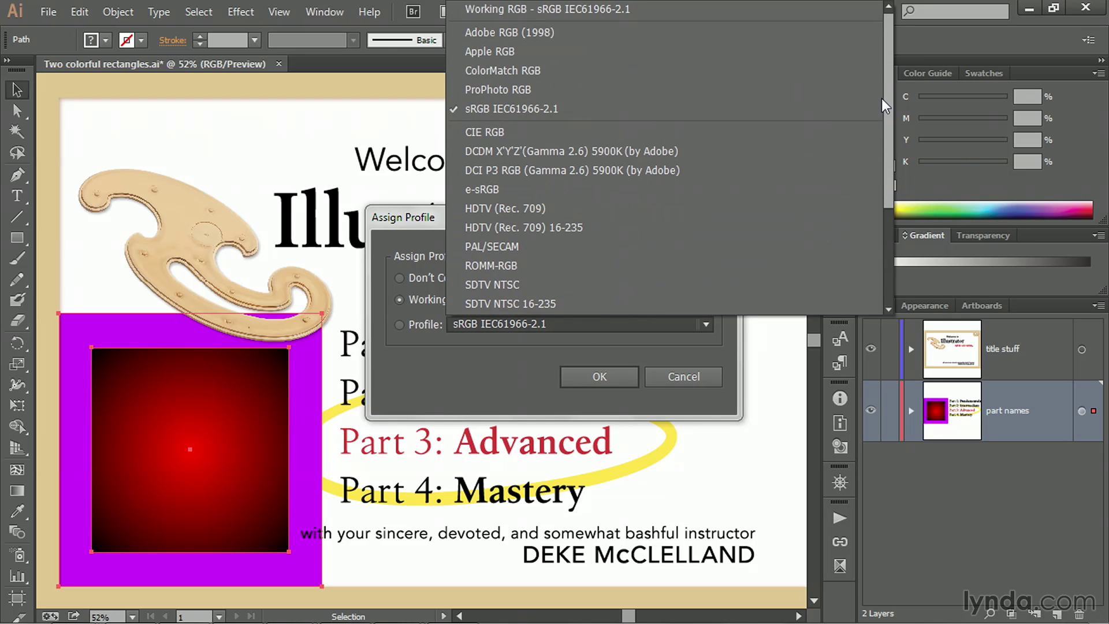
click(557, 69)
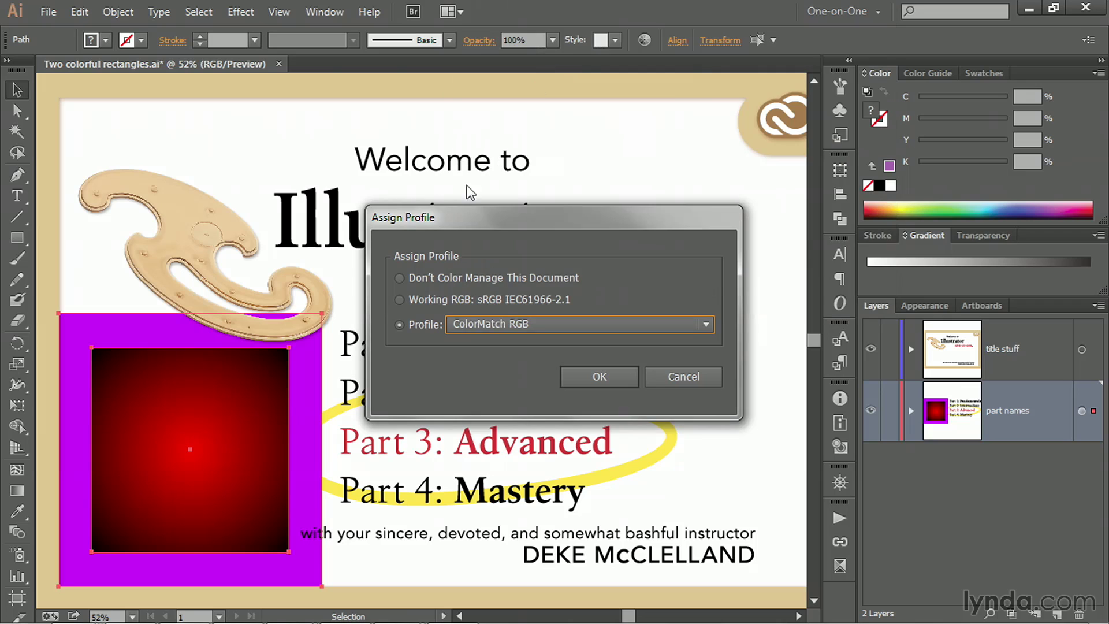
click(575, 379)
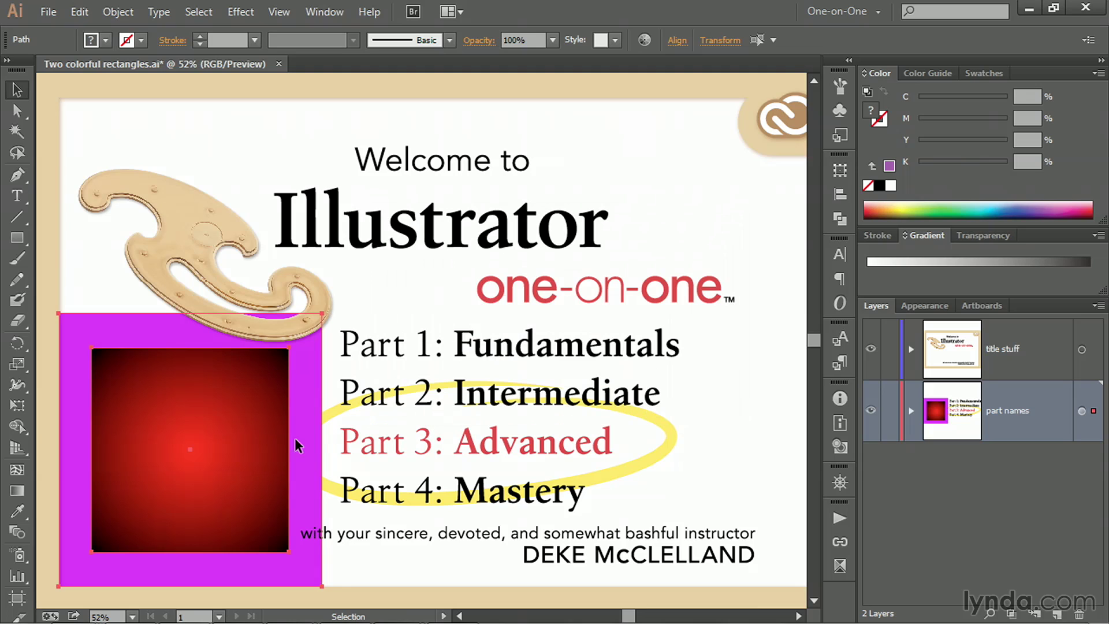